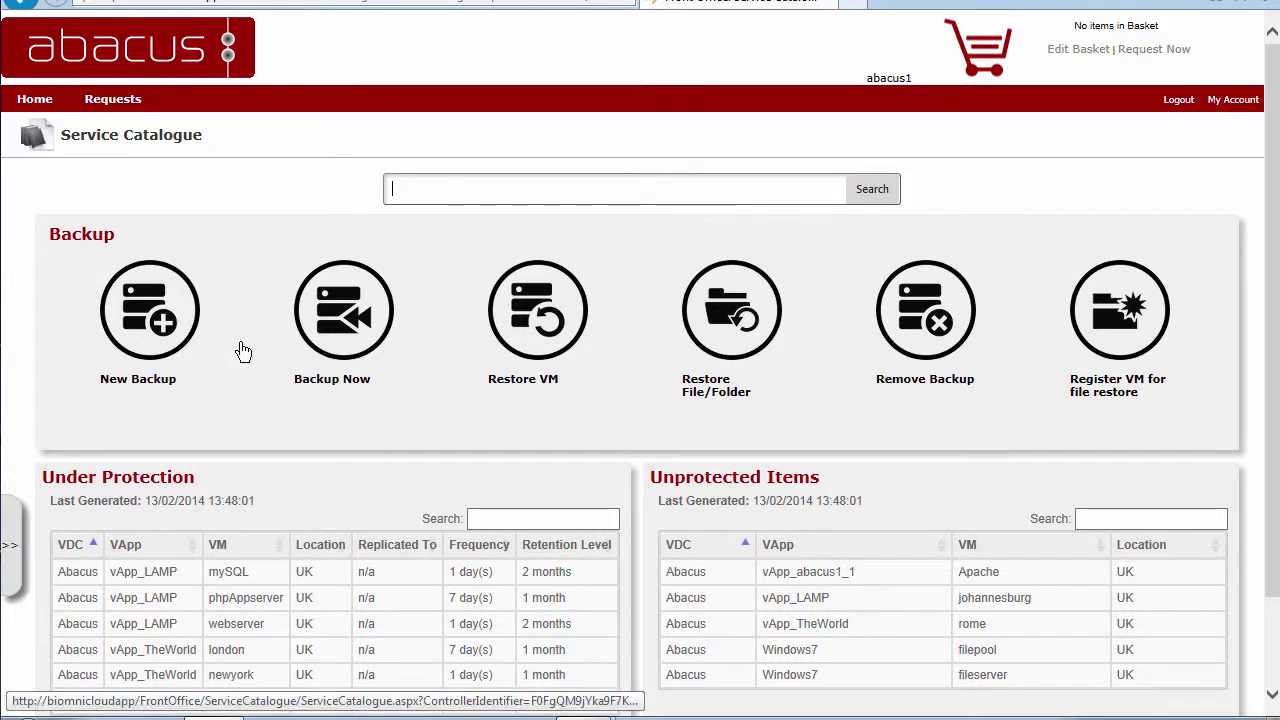
# - Start a Restore VM request from the service catalogue and set its location to UK
pyautogui.click(538, 322)
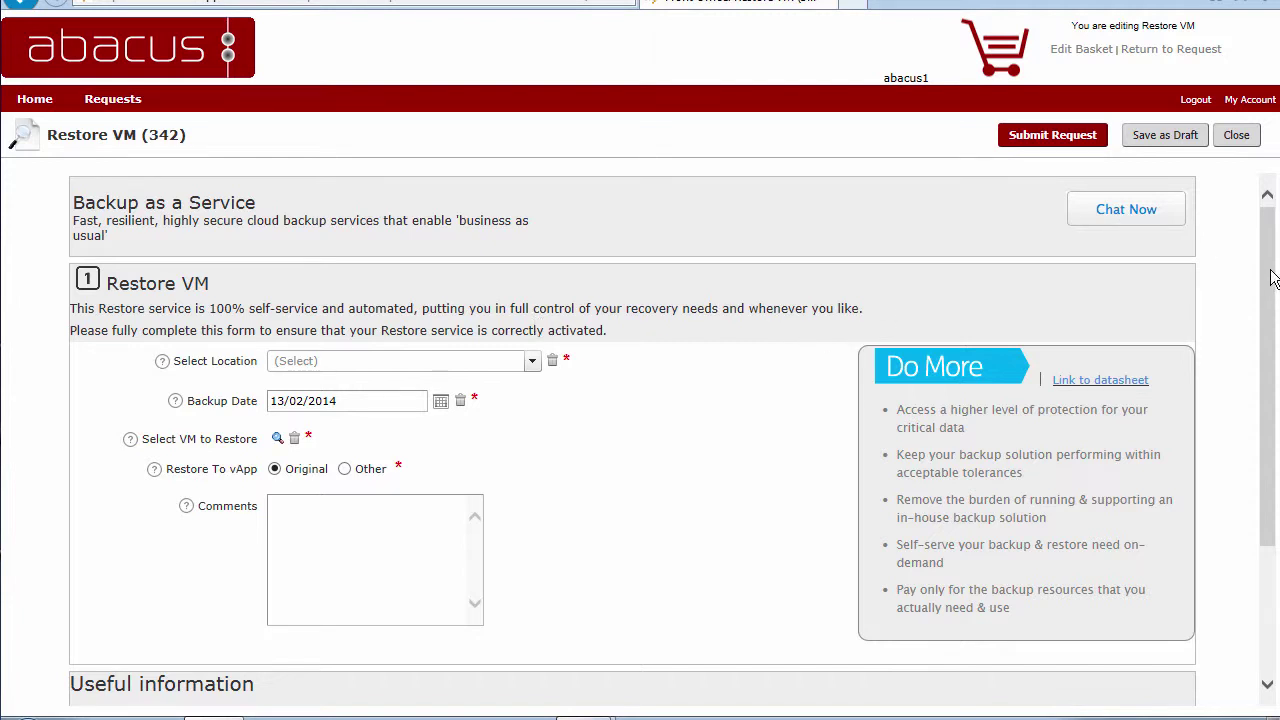
pyautogui.scroll(-1, 1272, 274)
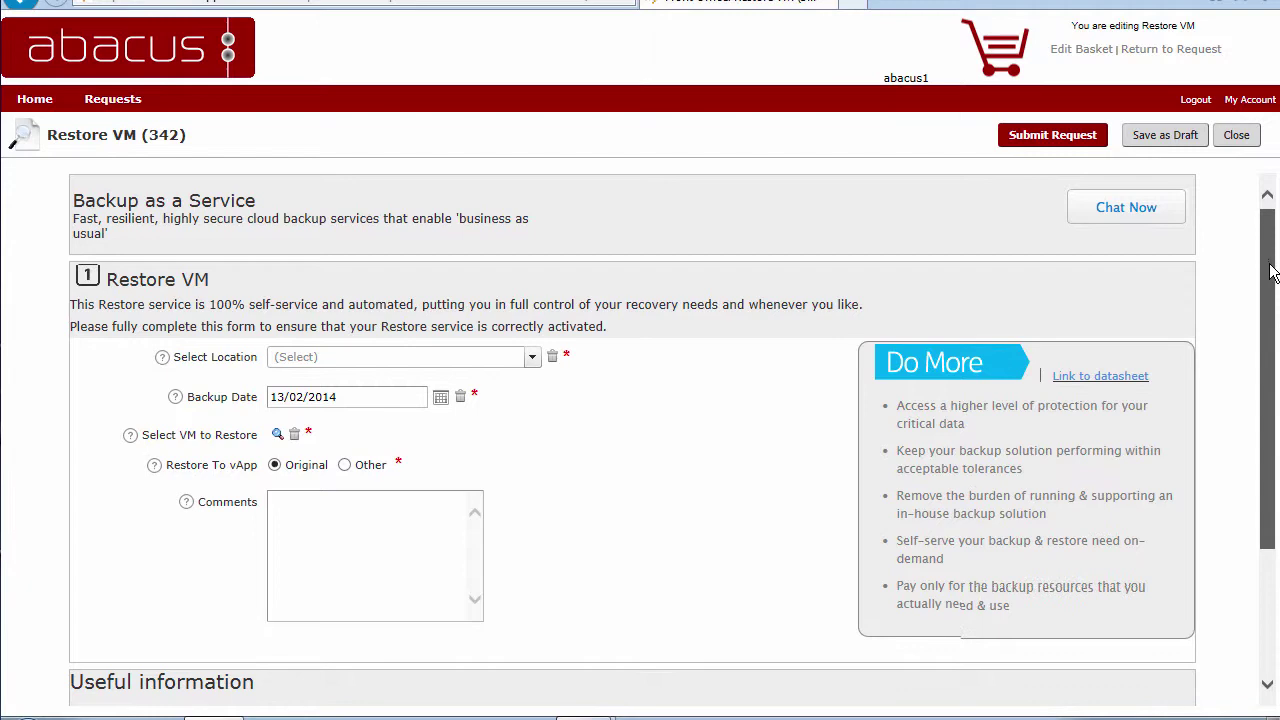
pyautogui.moveTo(1272, 274)
pyautogui.mouseDown()
pyautogui.moveTo(1274, 398)
pyautogui.moveTo(1274, 279)
pyautogui.mouseUp()
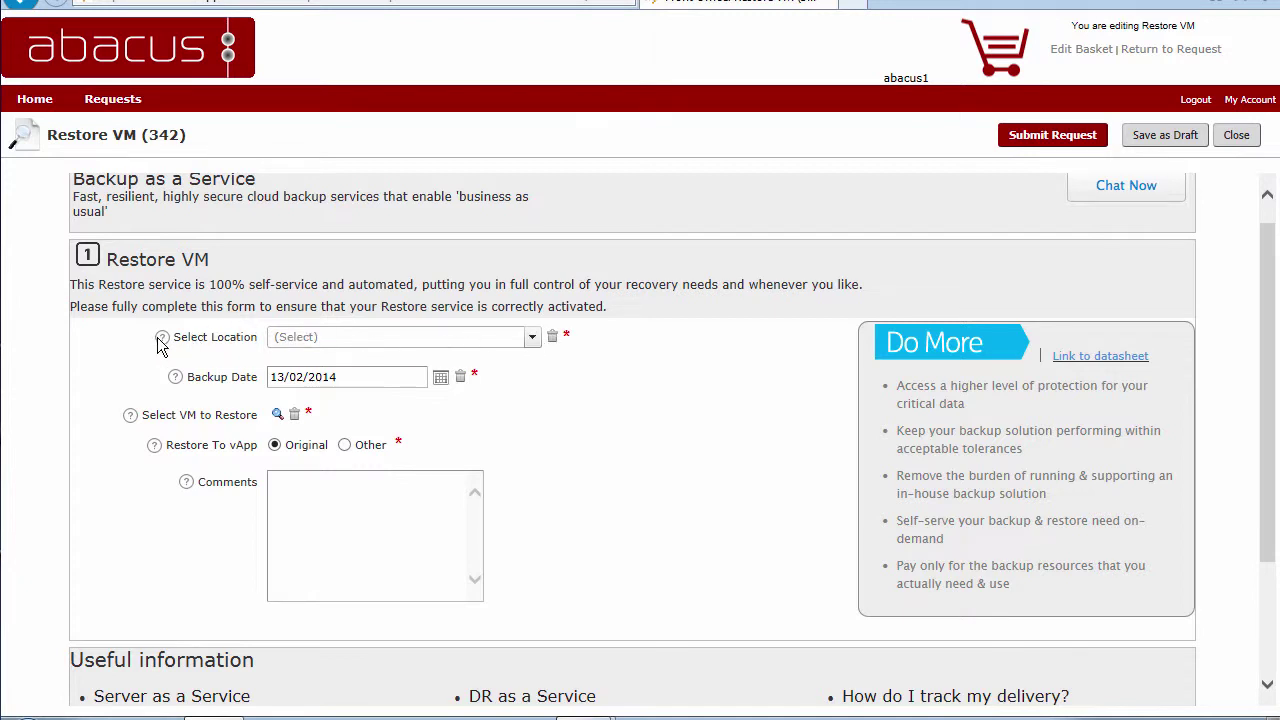
pyautogui.moveTo(162, 345)
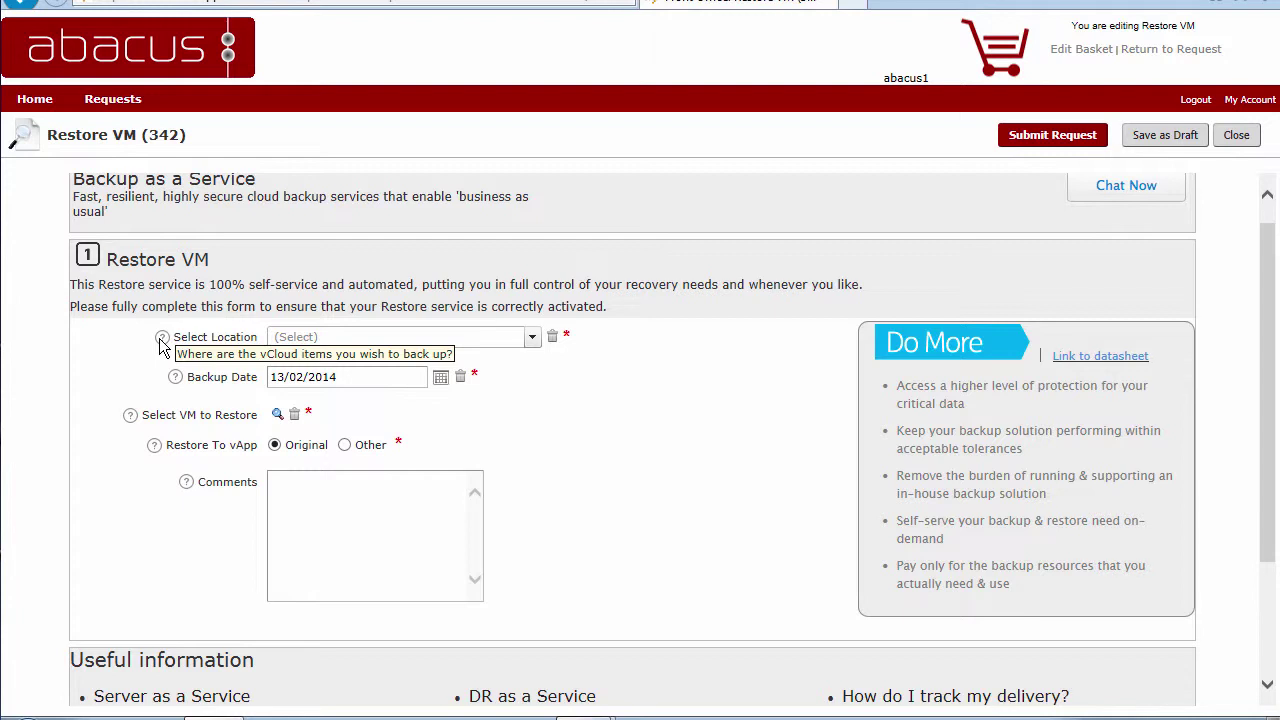
pyautogui.click(533, 338)
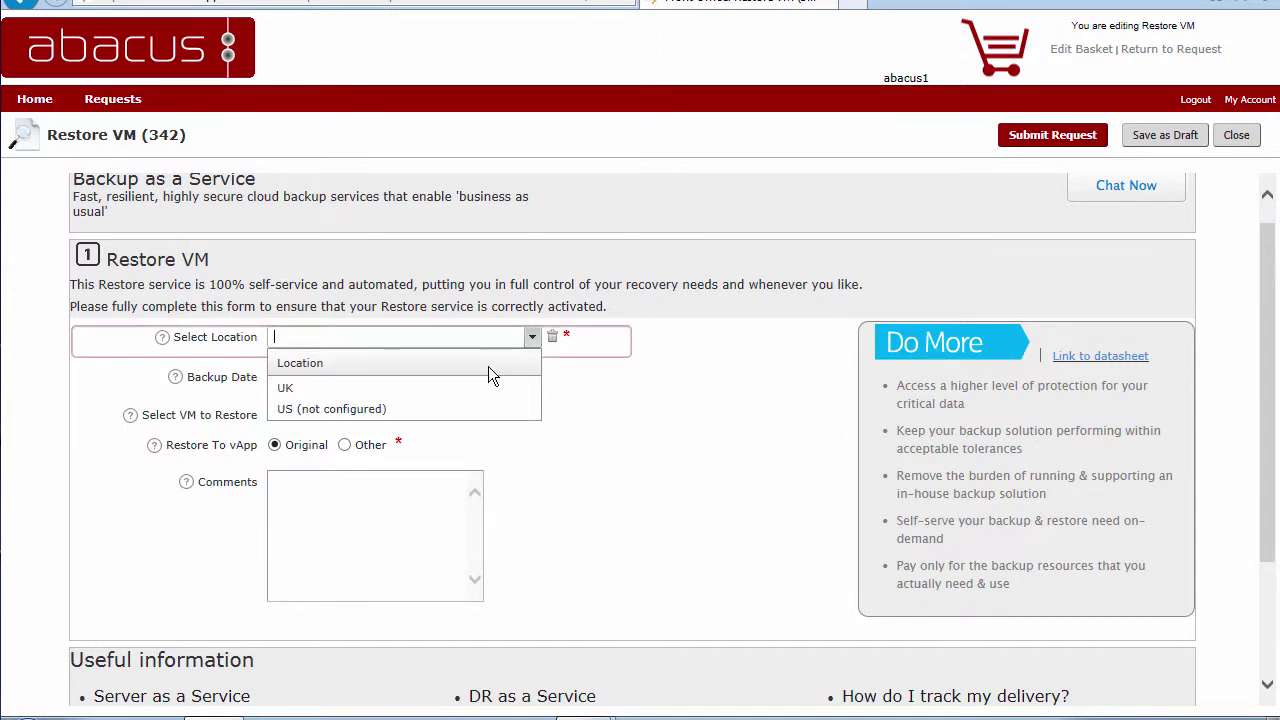
pyautogui.click(306, 390)
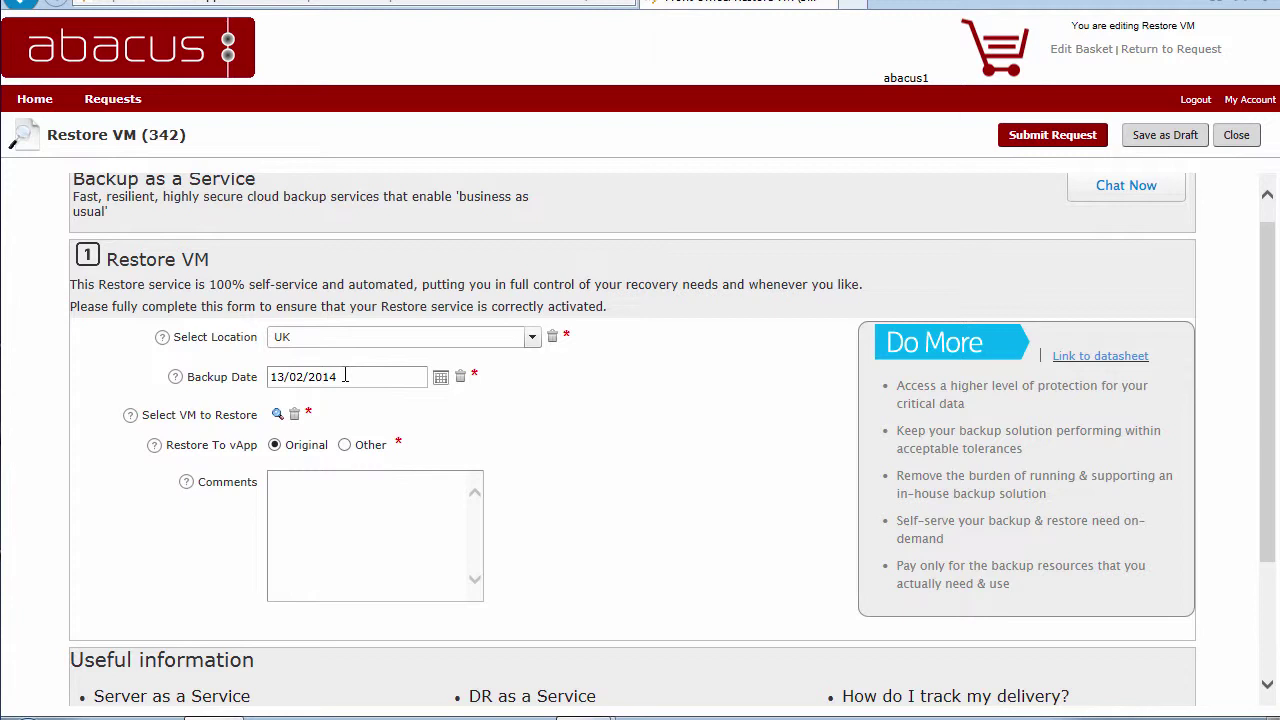
pyautogui.click(279, 415)
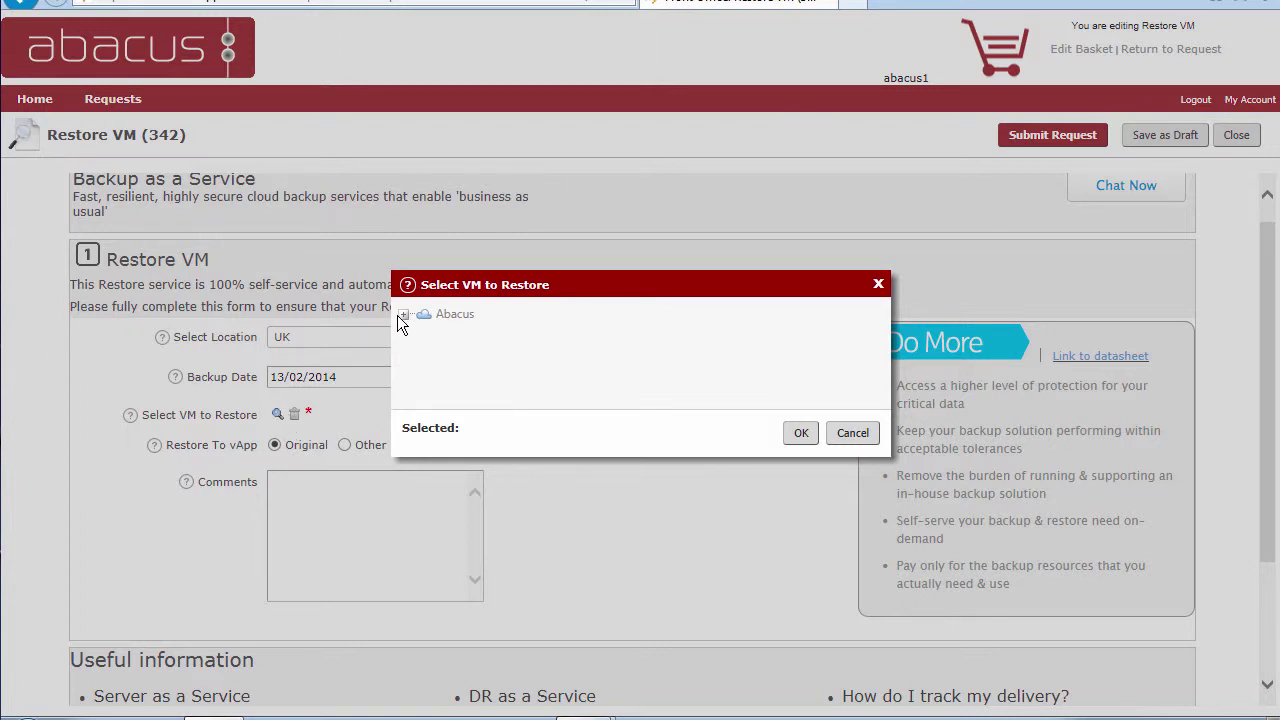
pyautogui.click(404, 316)
pyautogui.click(423, 339)
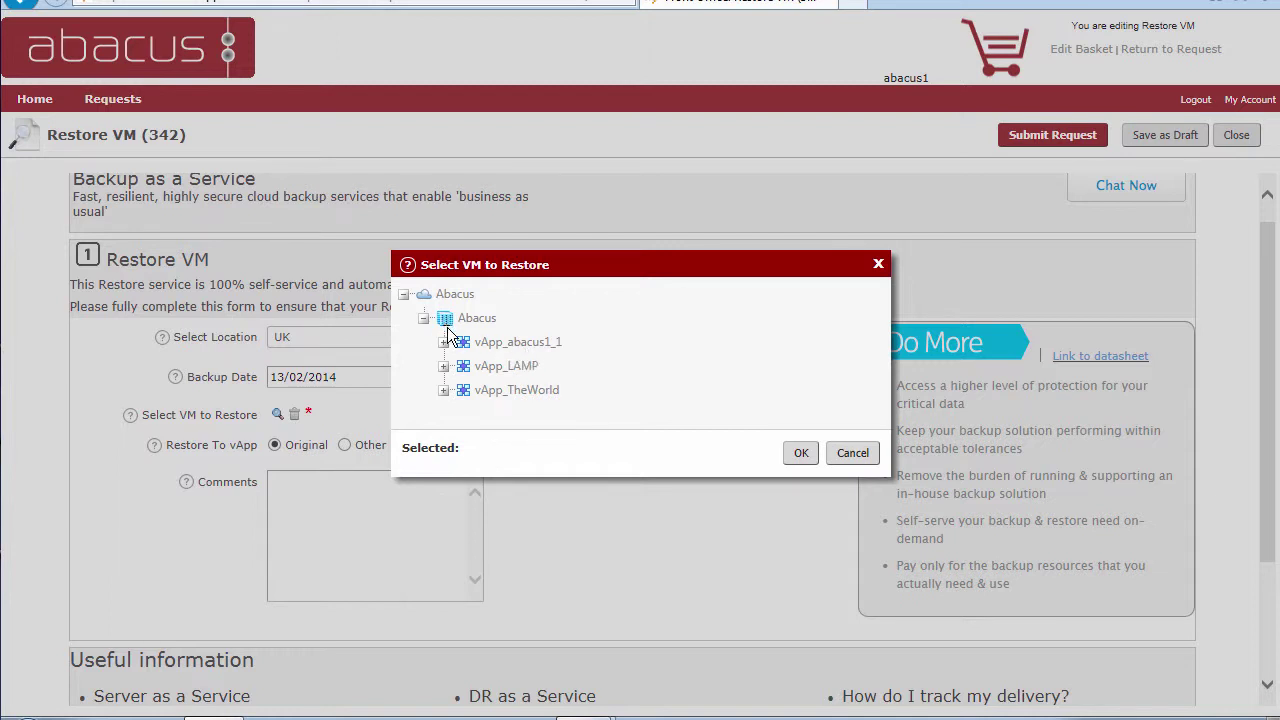
pyautogui.click(444, 343)
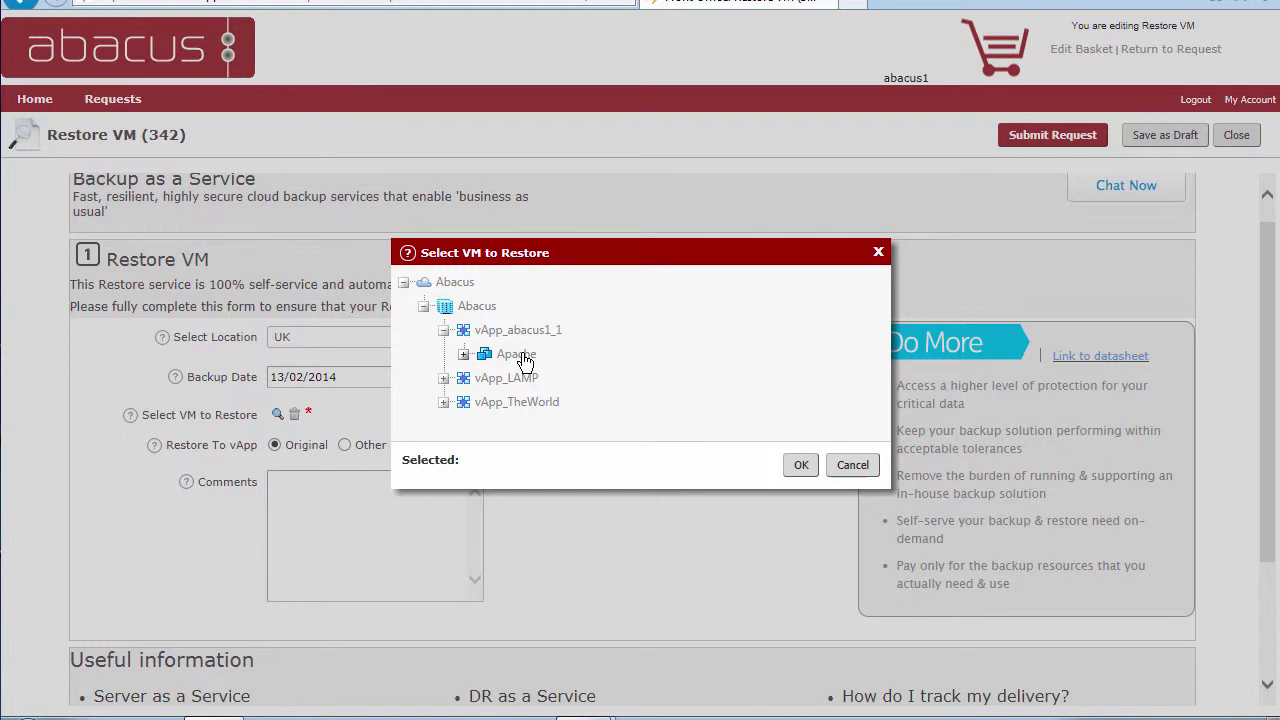
pyautogui.click(467, 360)
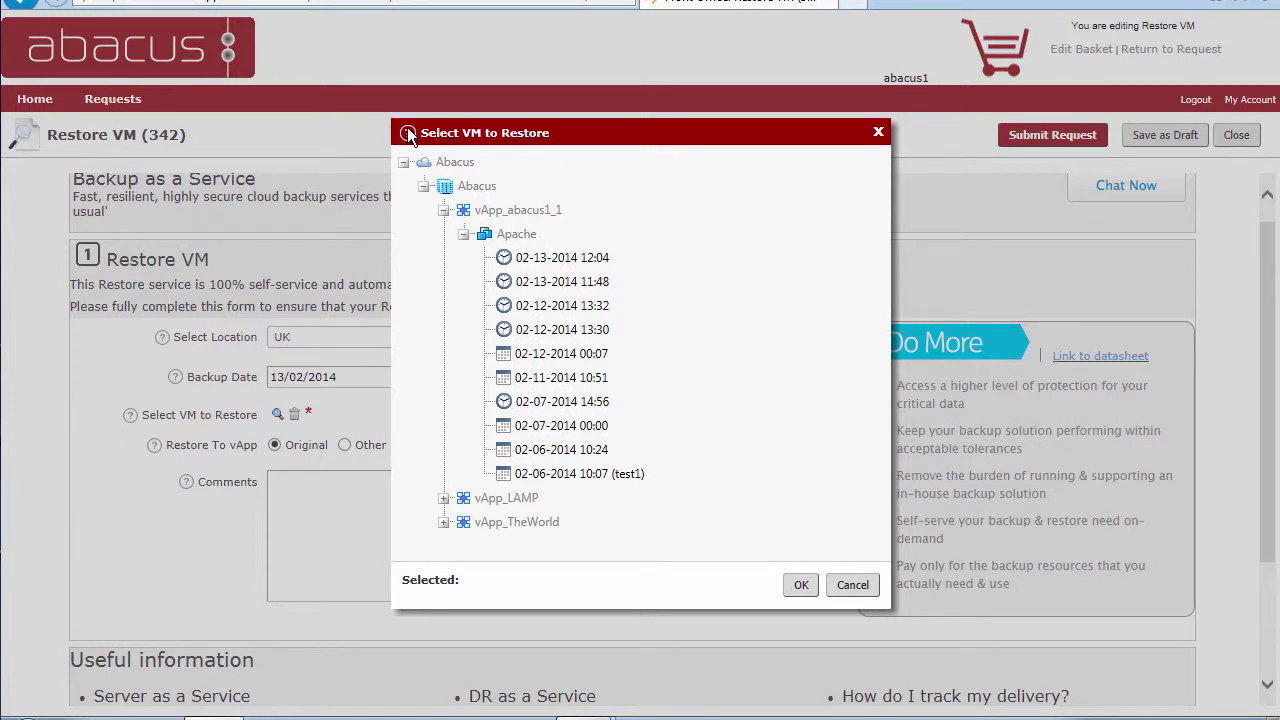
pyautogui.moveTo(407, 131)
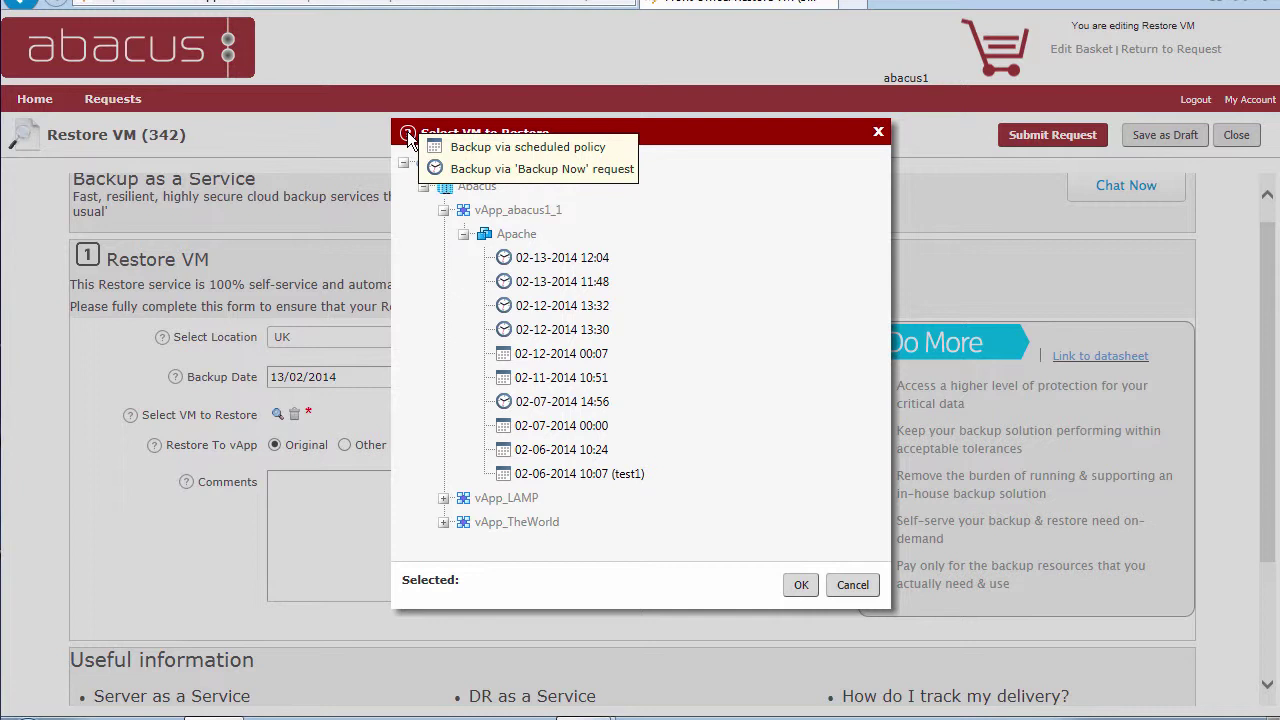
pyautogui.click(550, 264)
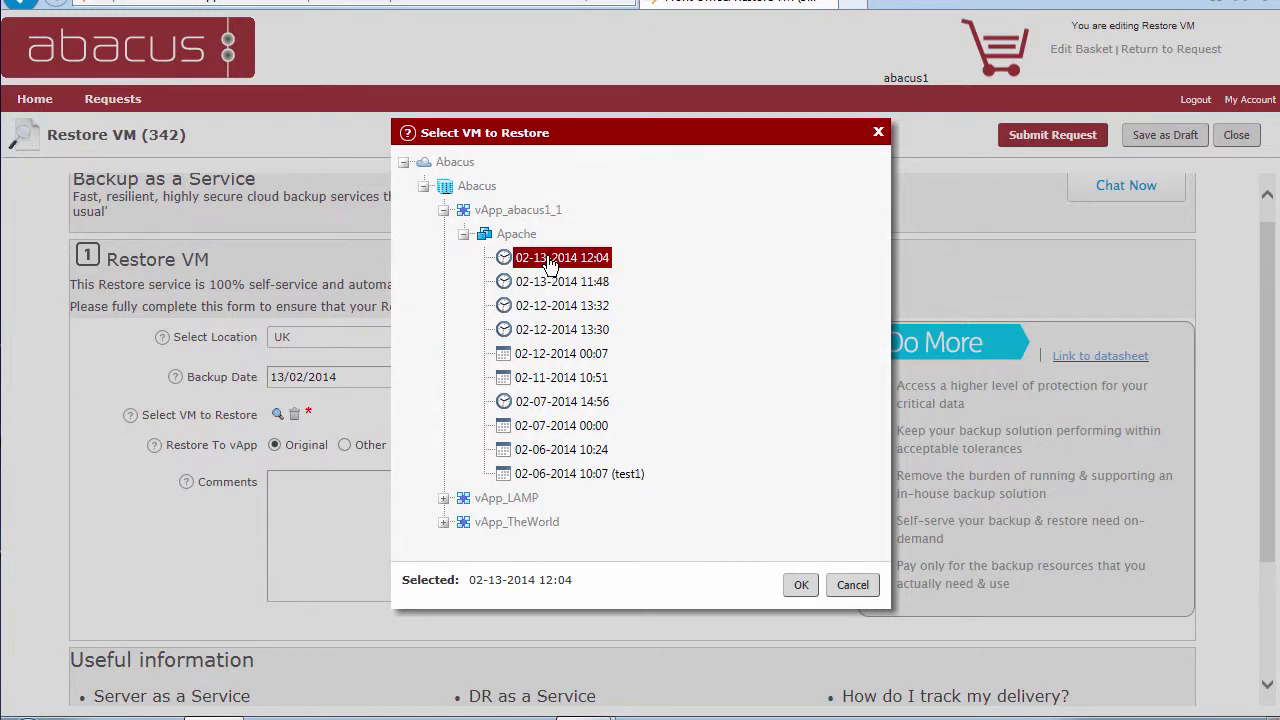
pyautogui.click(800, 588)
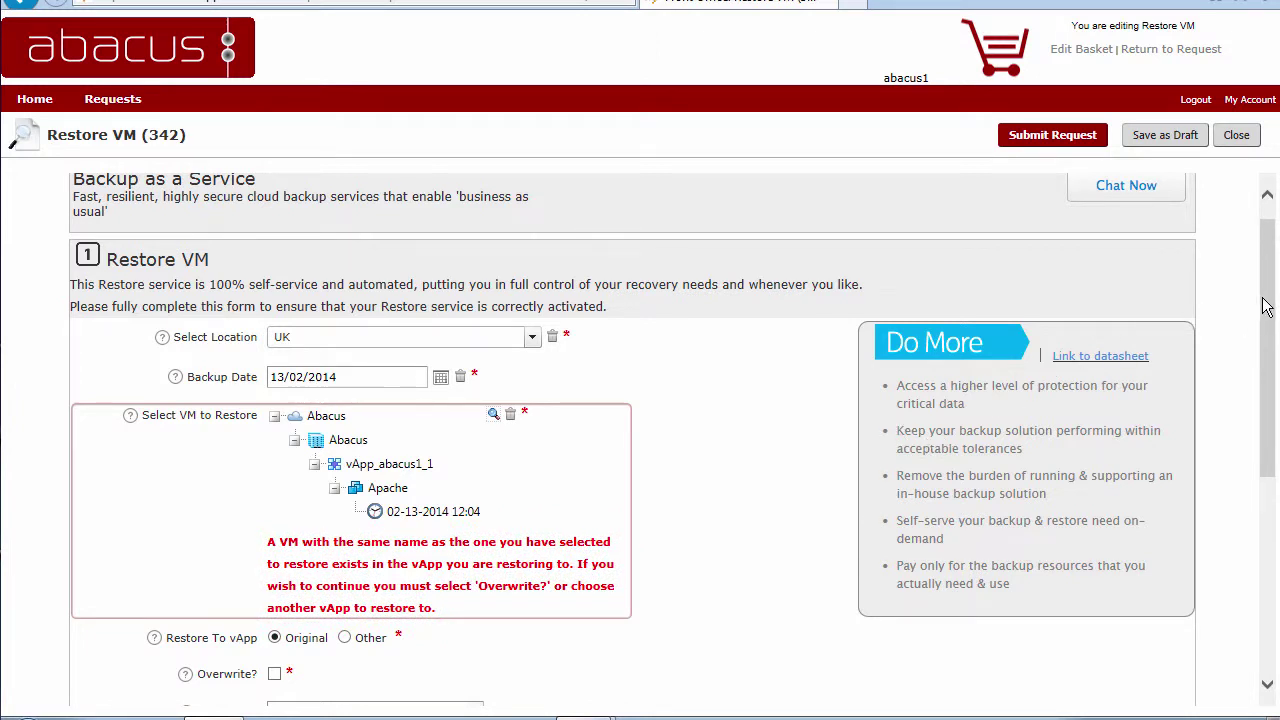
# - Set the restore destination to Other and choose vApp_abacus1_1 under Abacus as the target vApp
pyautogui.moveTo(1268, 305); pyautogui.dragTo(1274, 374)
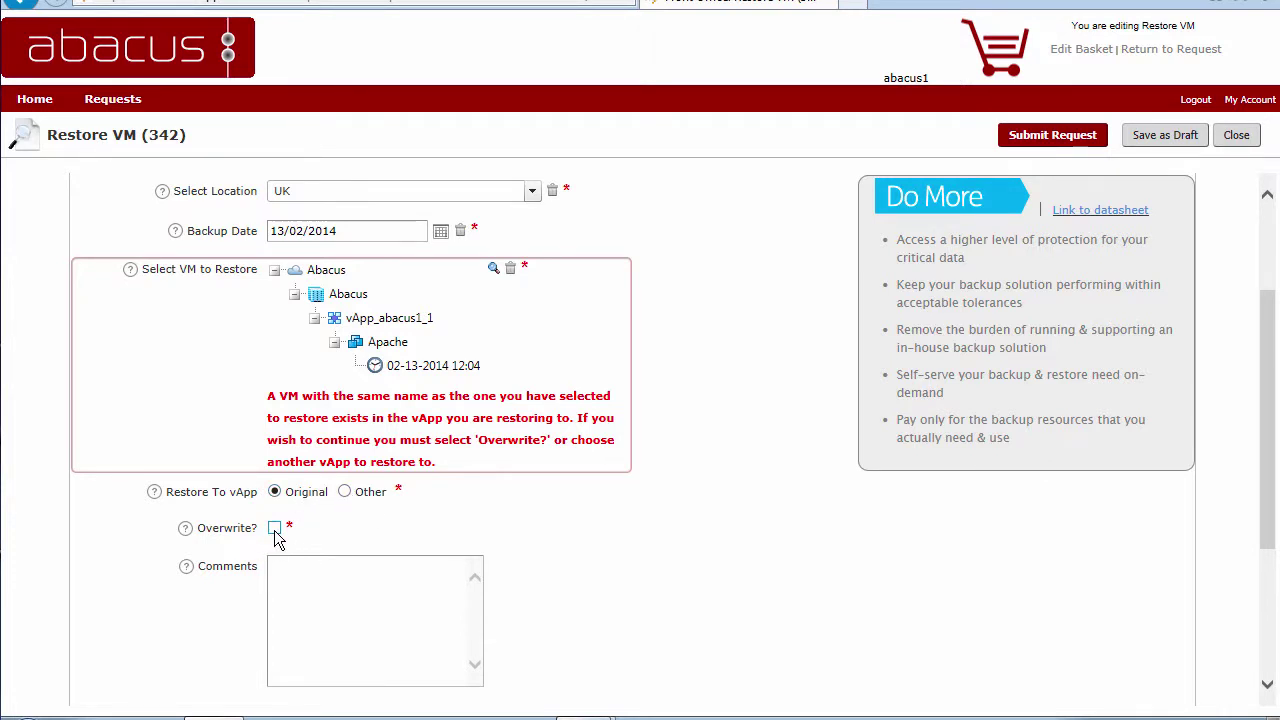
pyautogui.click(345, 493)
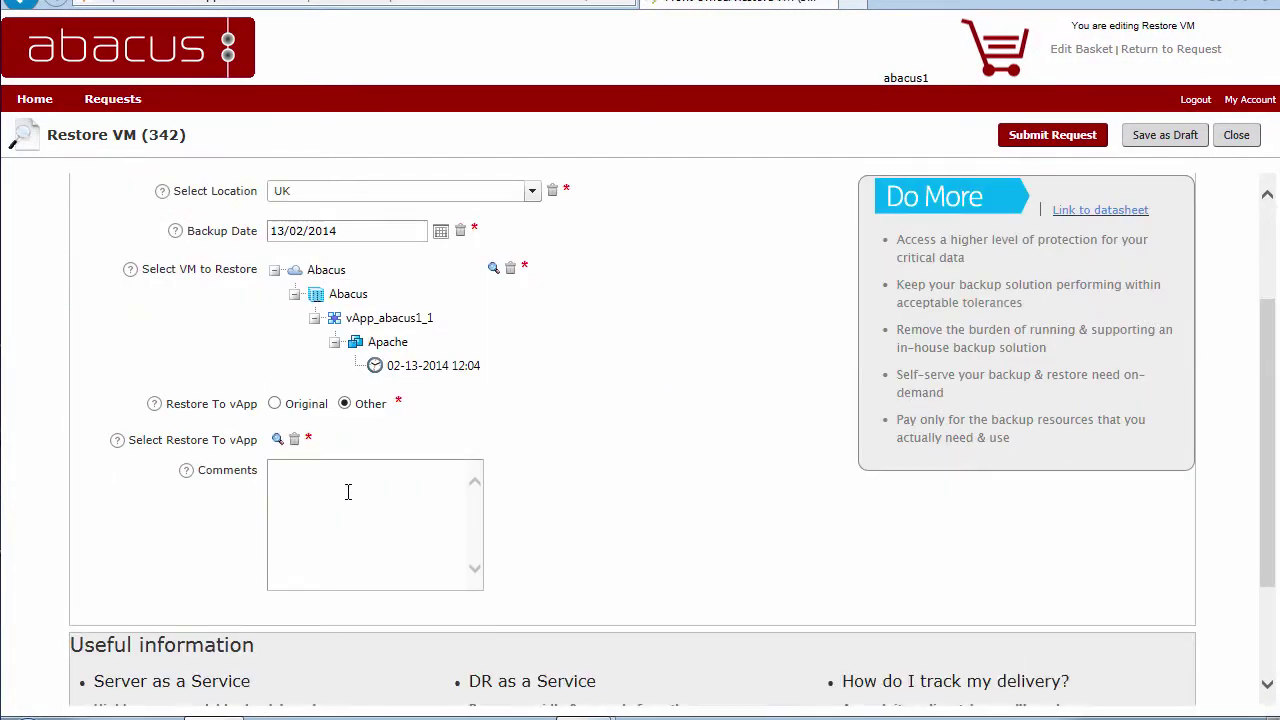
pyautogui.click(278, 441)
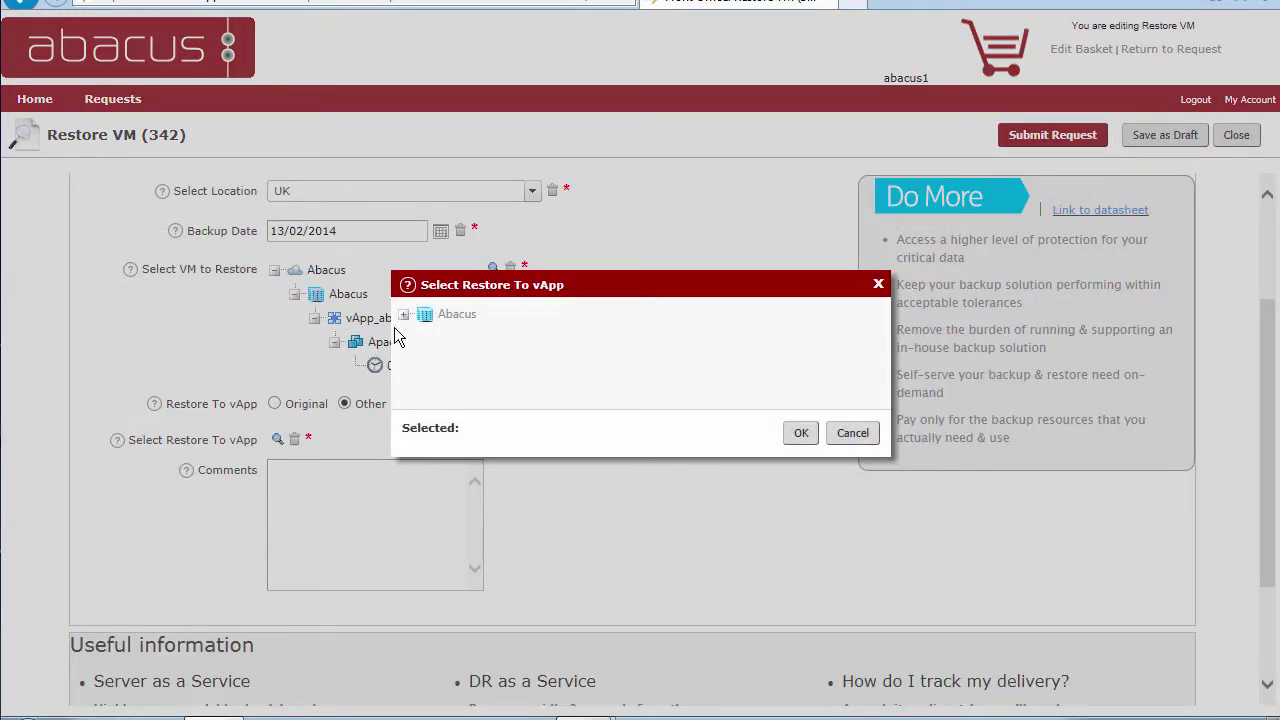
pyautogui.click(403, 317)
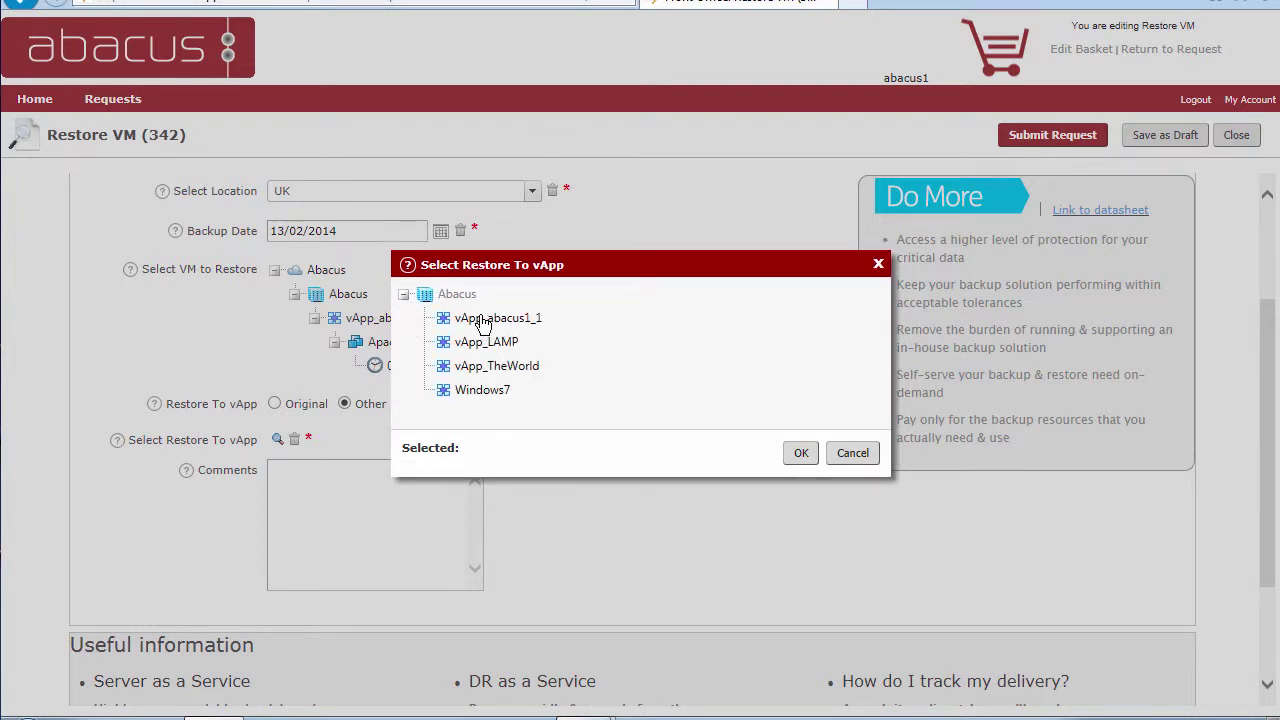
pyautogui.click(483, 320)
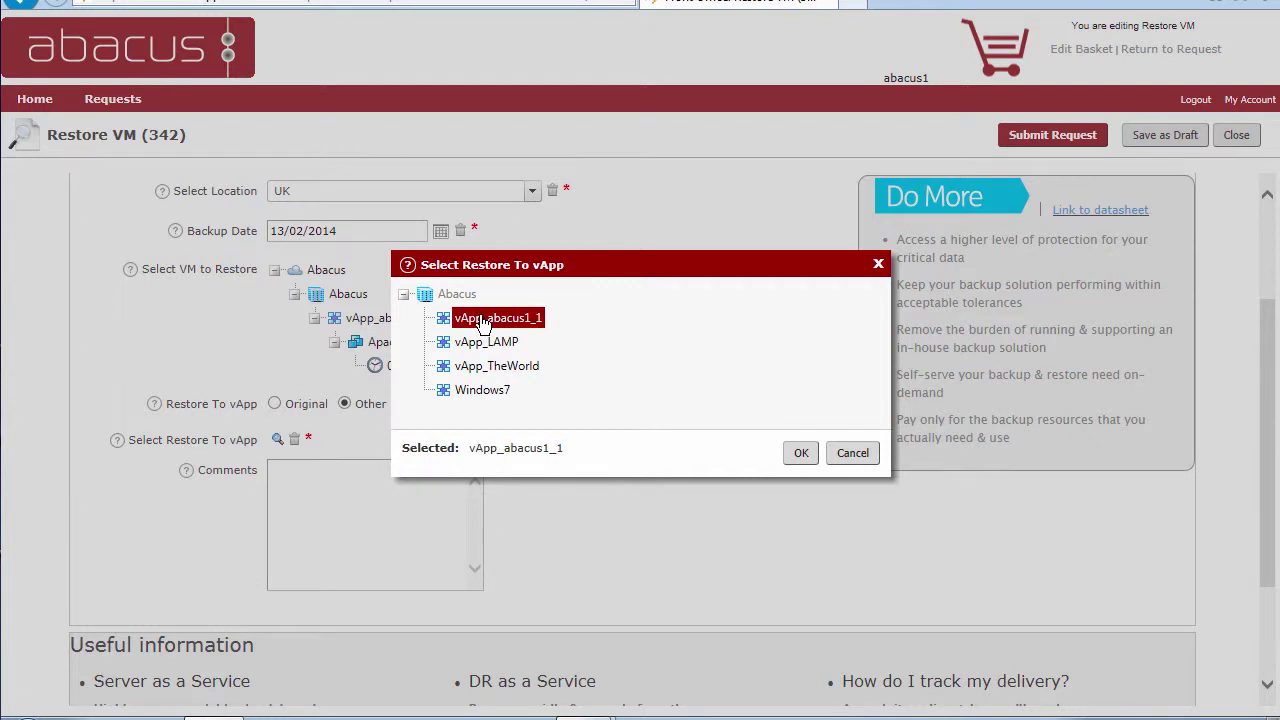
pyautogui.click(797, 457)
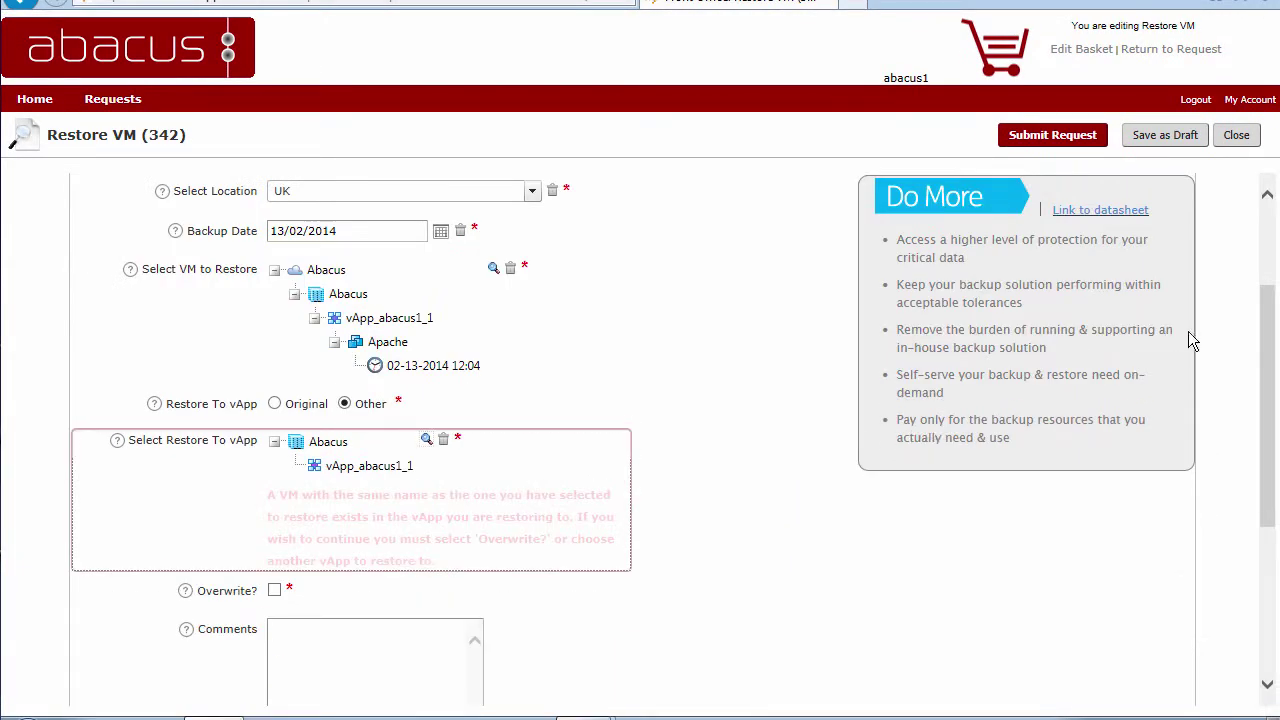
# - Allow the restore to overwrite the existing VM and submit the request
pyautogui.moveTo(1258, 329); pyautogui.dragTo(1262, 392)
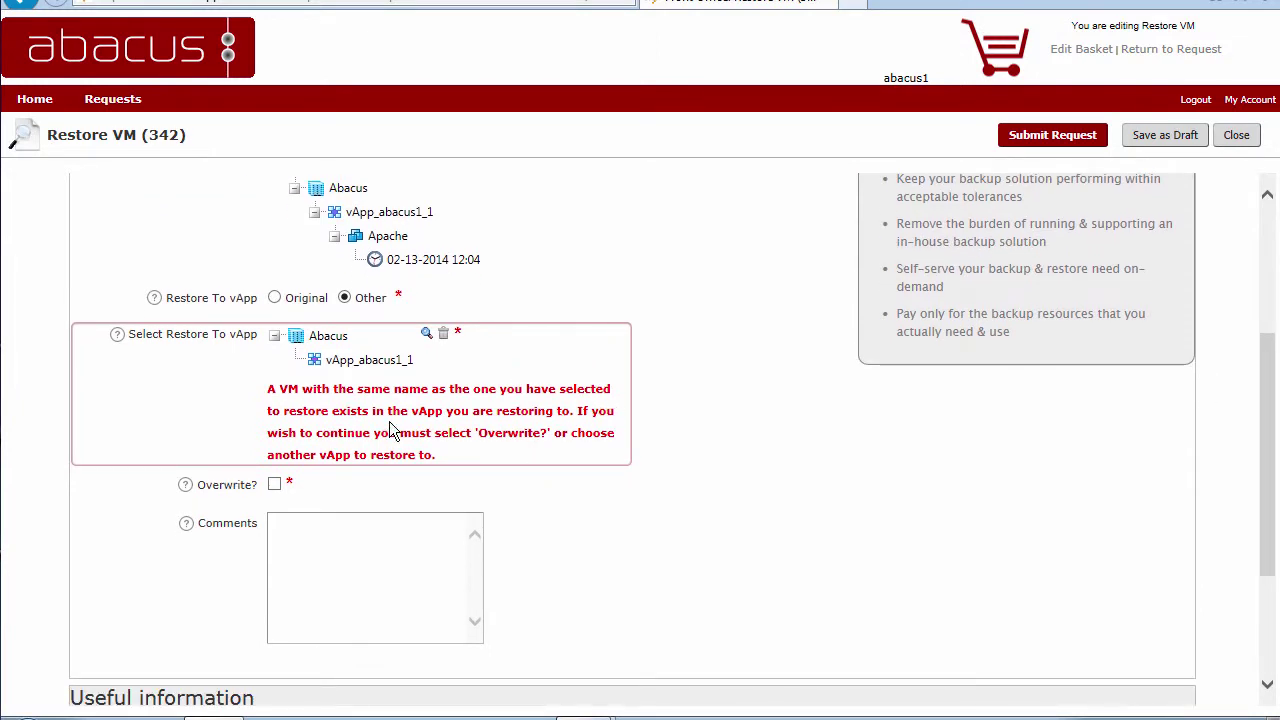
pyautogui.click(274, 485)
pyautogui.scroll(1, 540, 420)
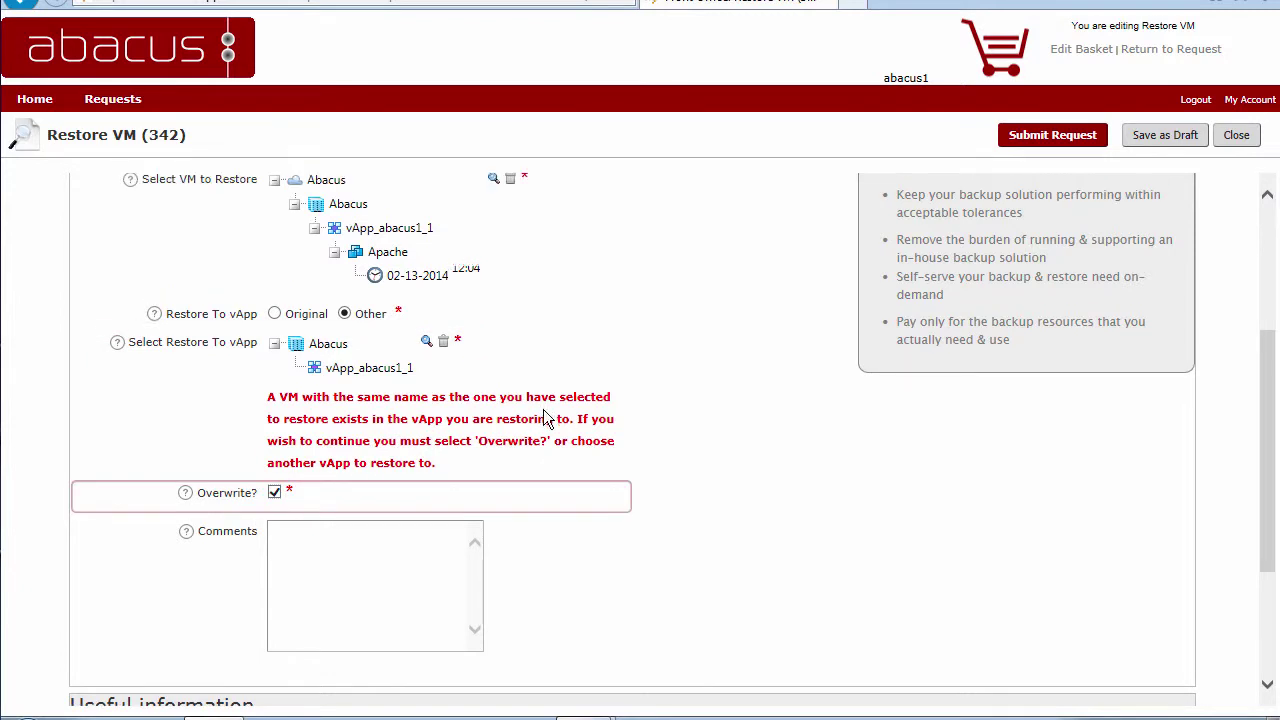
pyautogui.scroll(1, 540, 428)
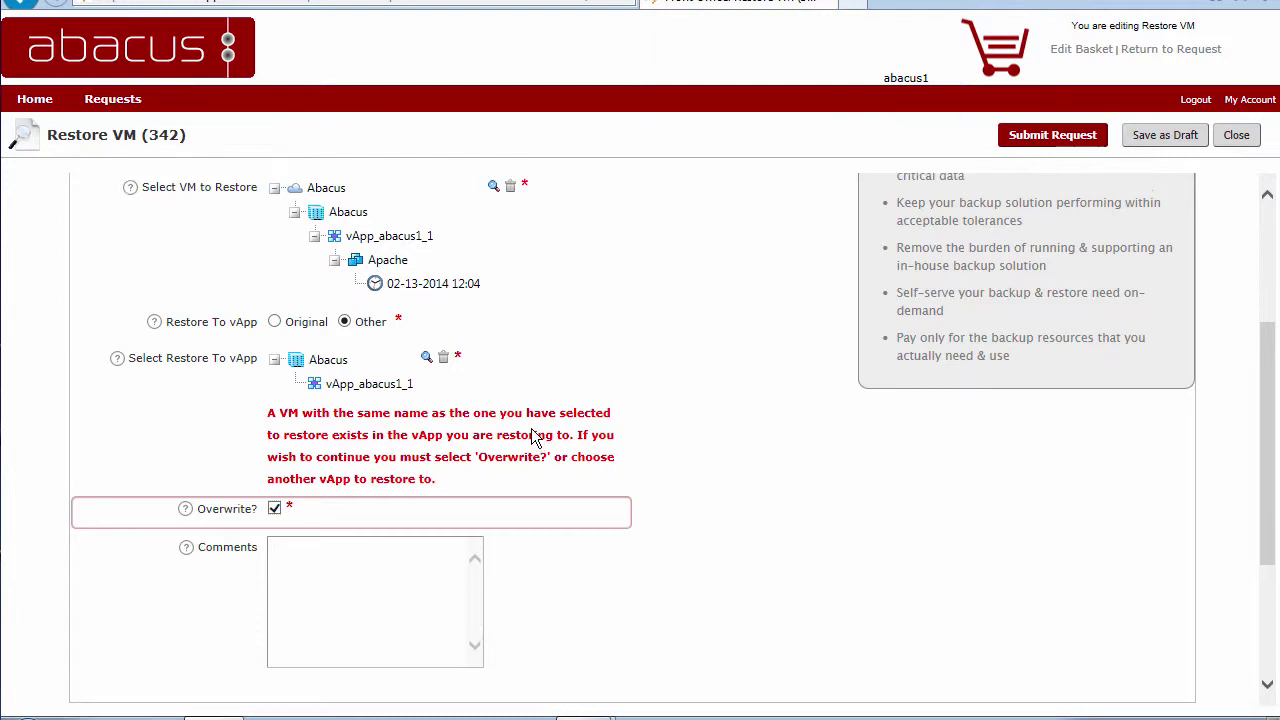
pyautogui.scroll(-1, 844, 240)
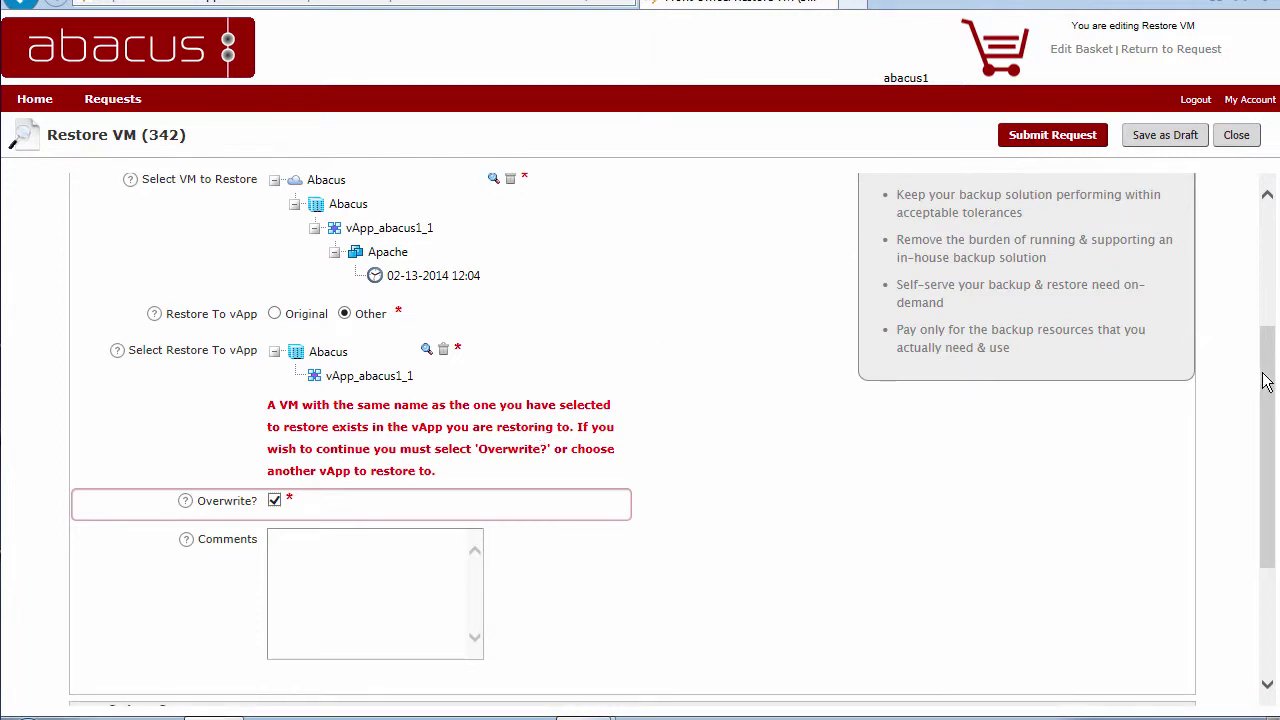
pyautogui.moveTo(1268, 383); pyautogui.dragTo(1270, 272)
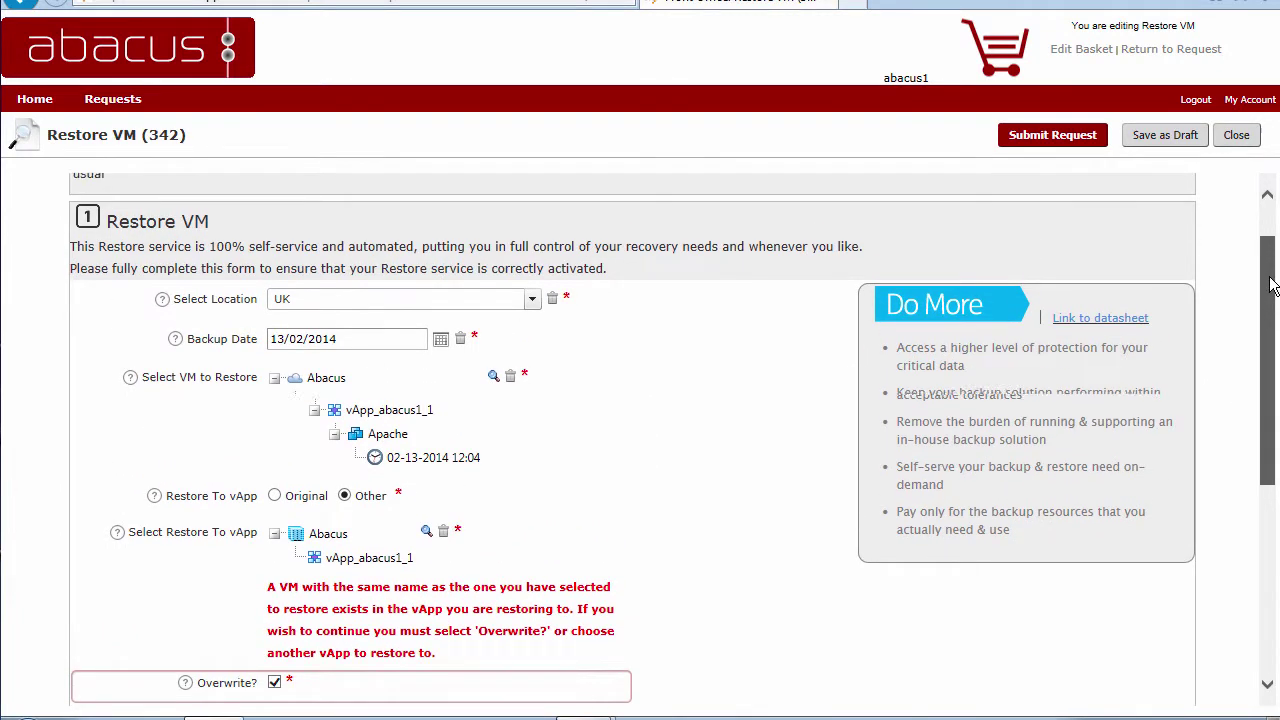
pyautogui.click(1033, 135)
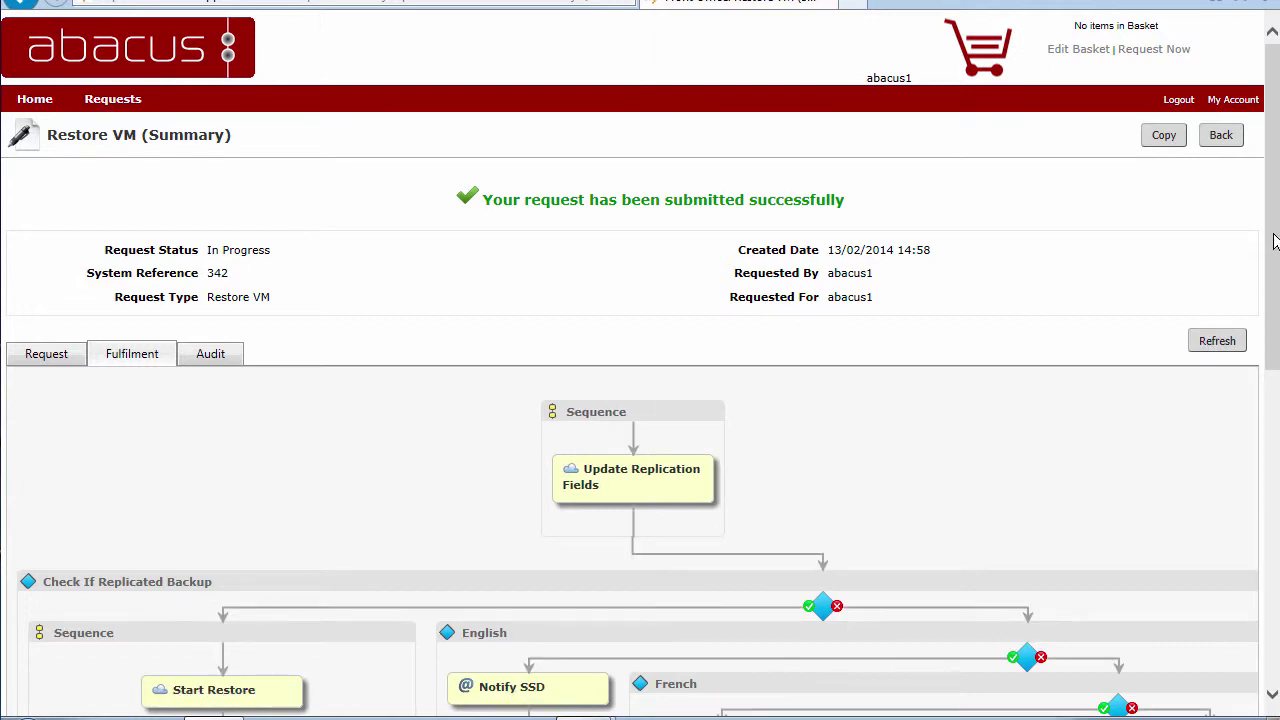
# - Refresh the submitted request's fulfilment workflow and examine the progress of its stages from start to cleanup
pyautogui.moveTo(1273, 244); pyautogui.dragTo(1273, 393)
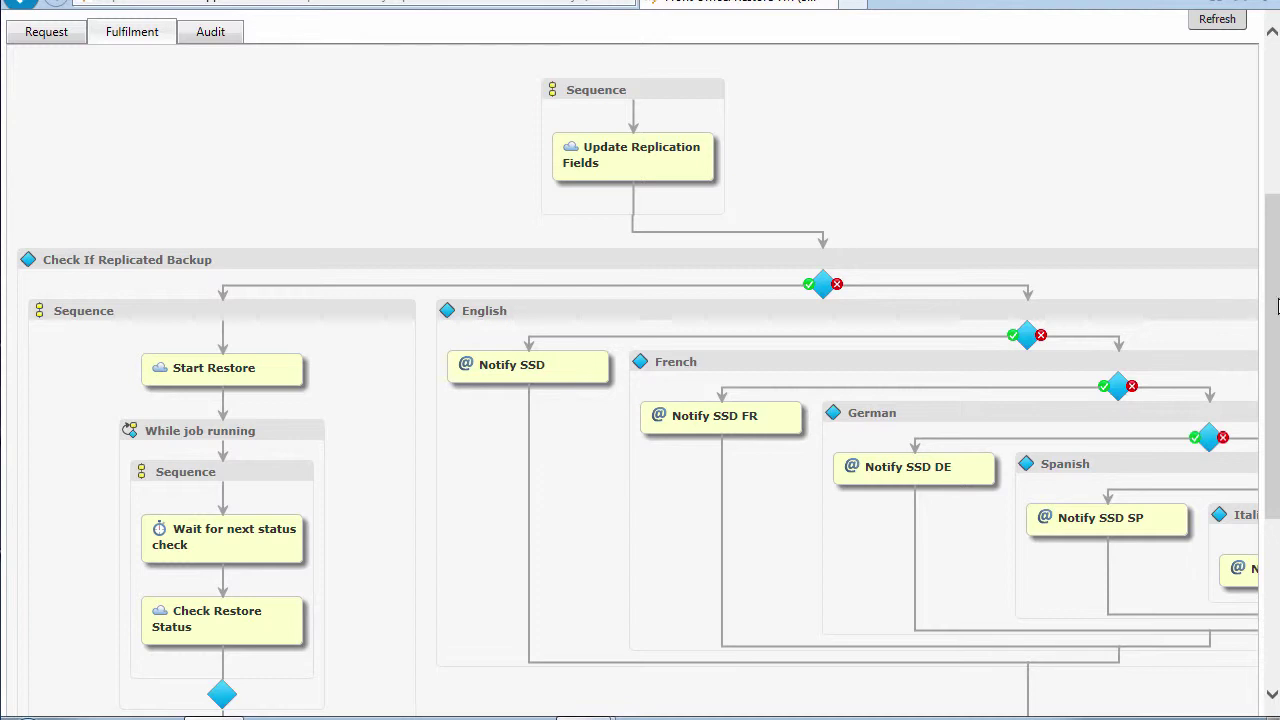
pyautogui.moveTo(1277, 305)
pyautogui.mouseDown()
pyautogui.moveTo(1273, 289)
pyautogui.moveTo(1274, 305)
pyautogui.mouseUp()
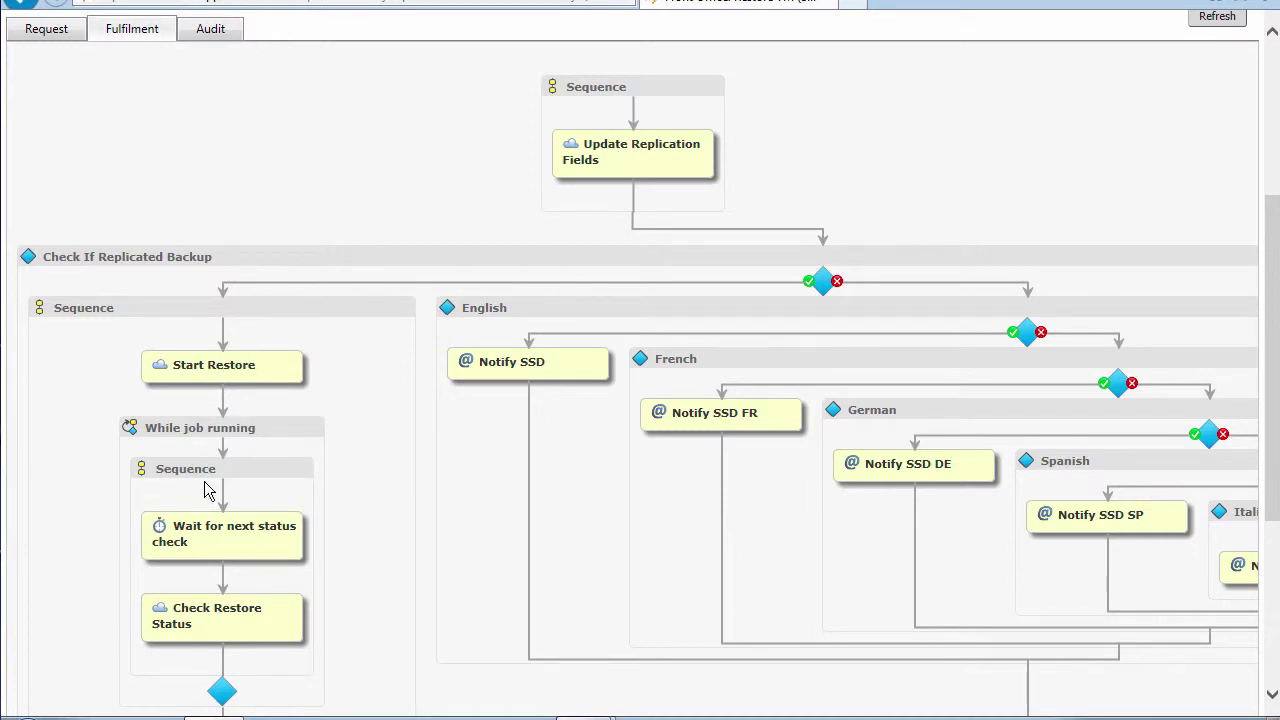
pyautogui.click(1218, 18)
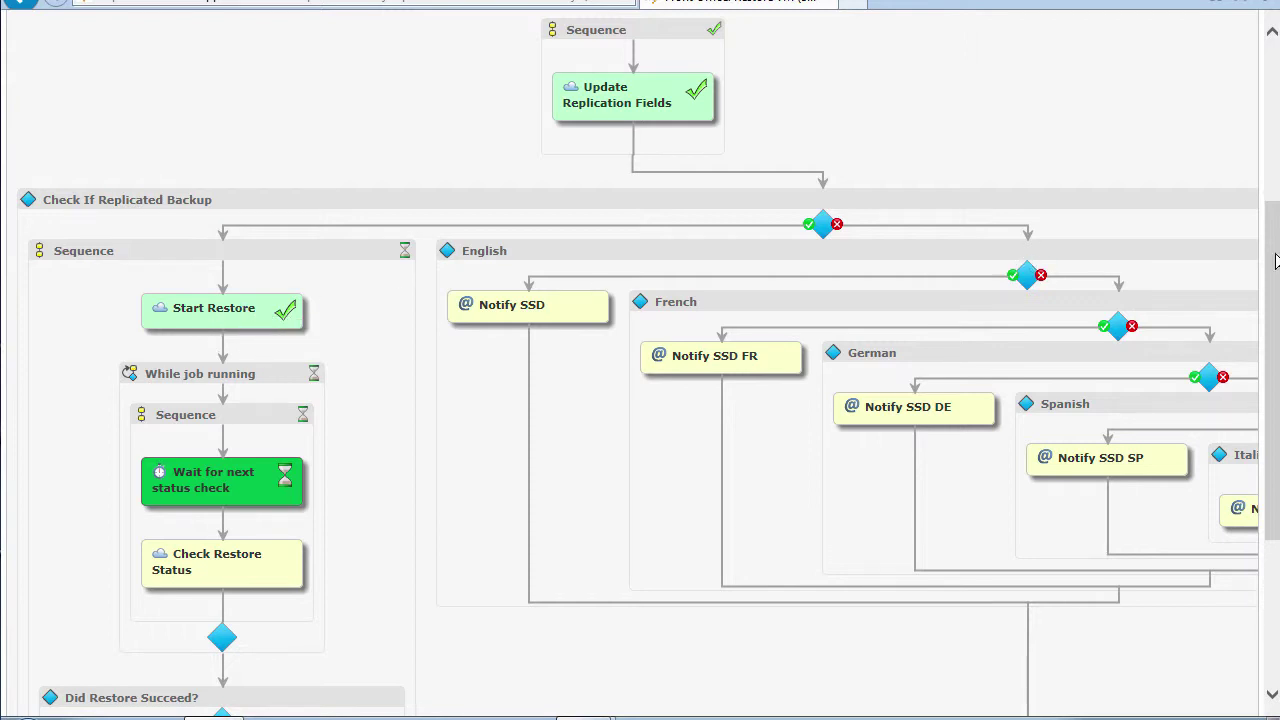
pyautogui.moveTo(1276, 250); pyautogui.dragTo(1276, 364)
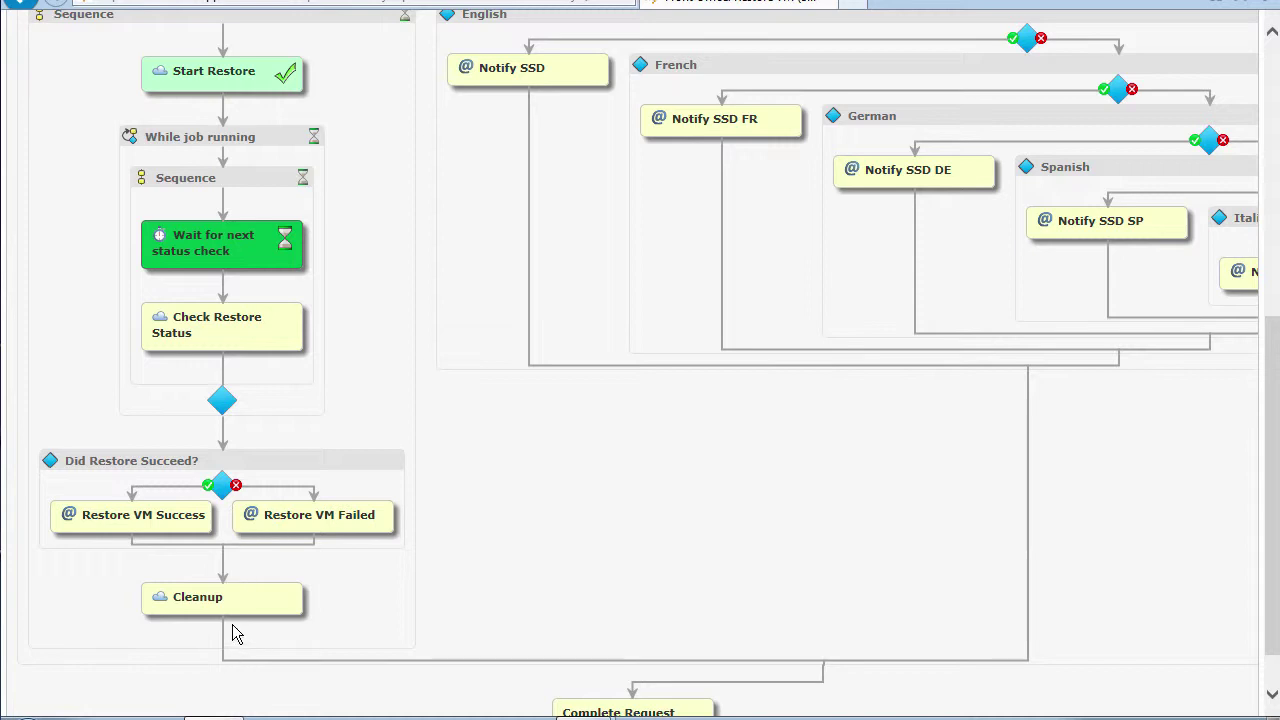
pyautogui.moveTo(1275, 497); pyautogui.dragTo(1276, 190)
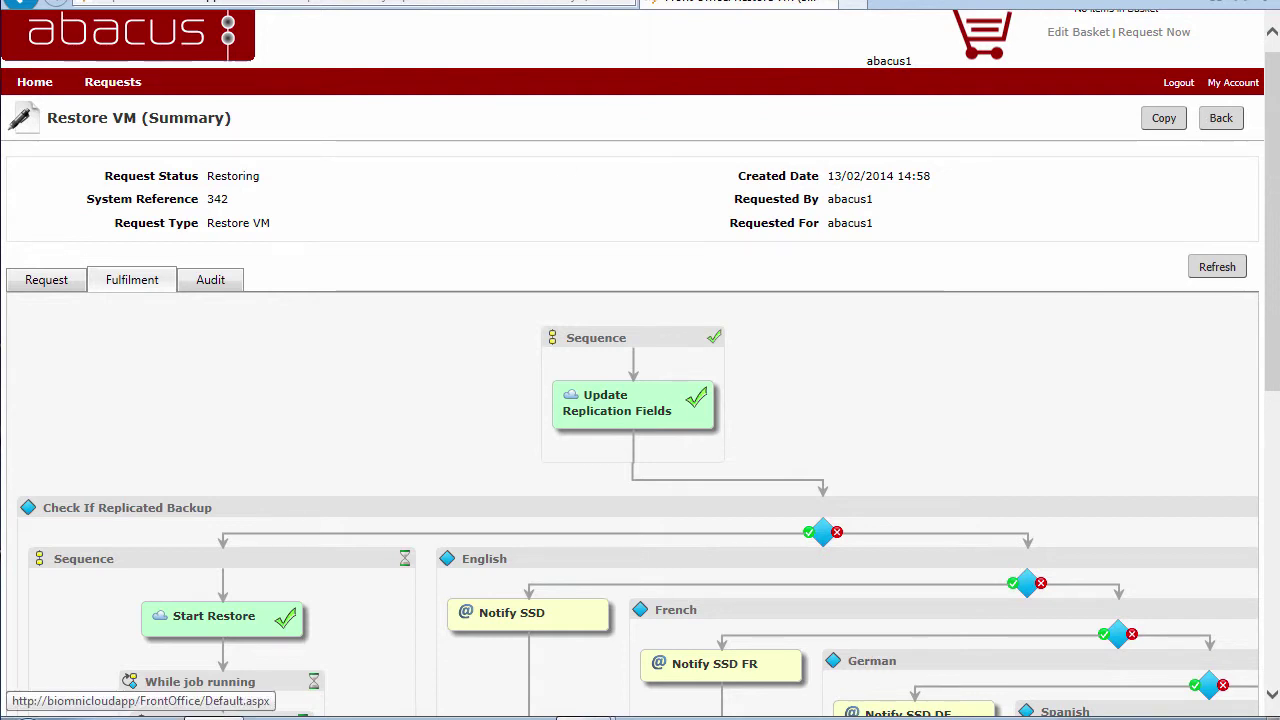
# - Open the Restore VM request created 13/02/2014 13:06 from the request list and examine its full fulfilment workflow
pyautogui.click(110, 88)
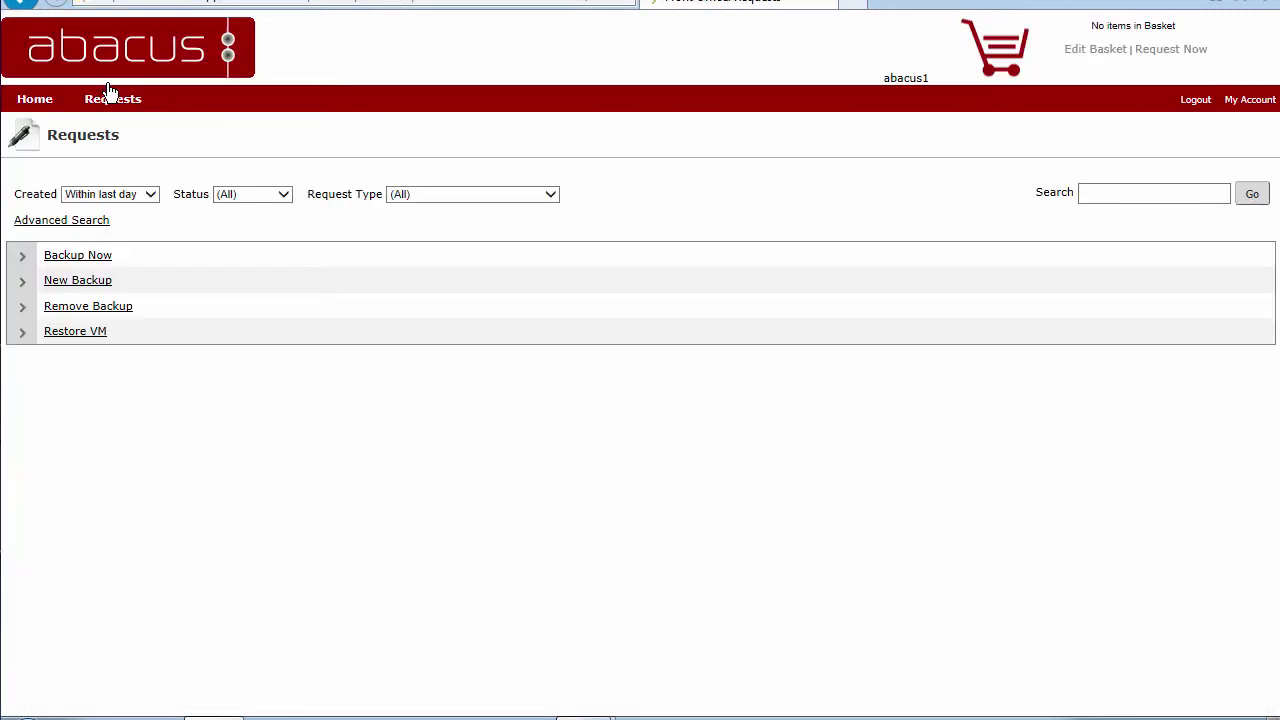
pyautogui.click(58, 334)
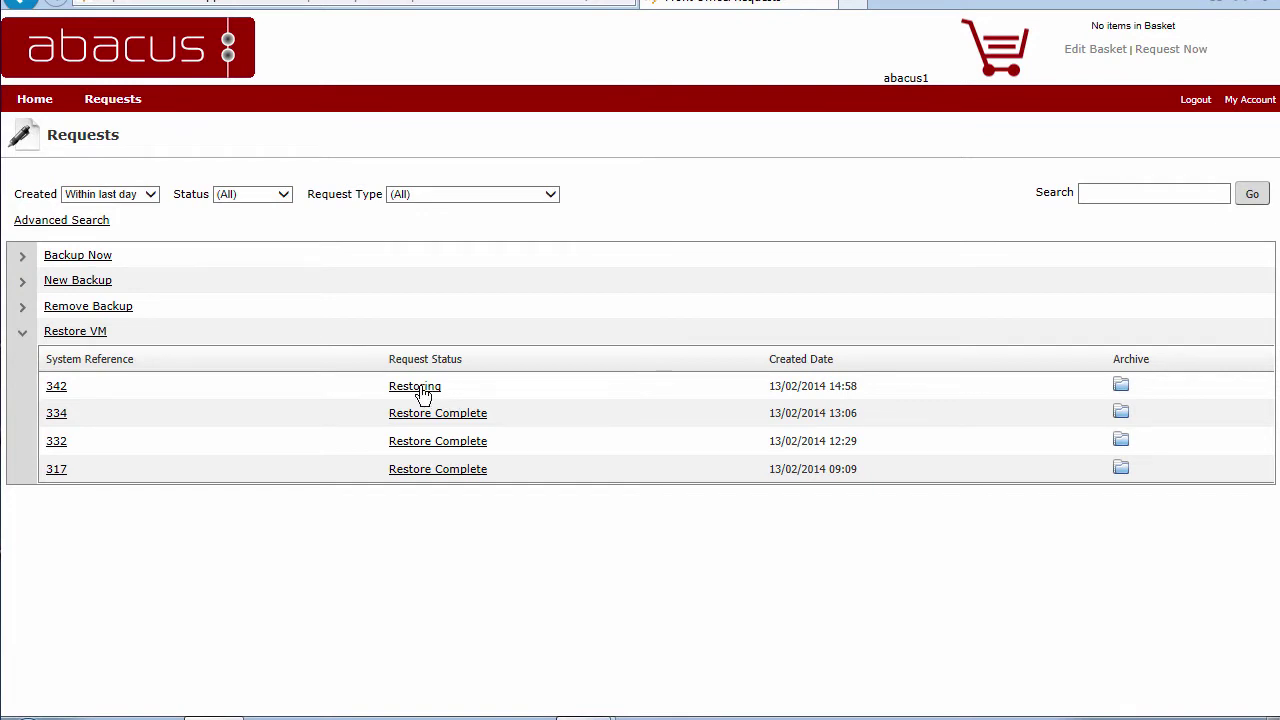
pyautogui.click(56, 414)
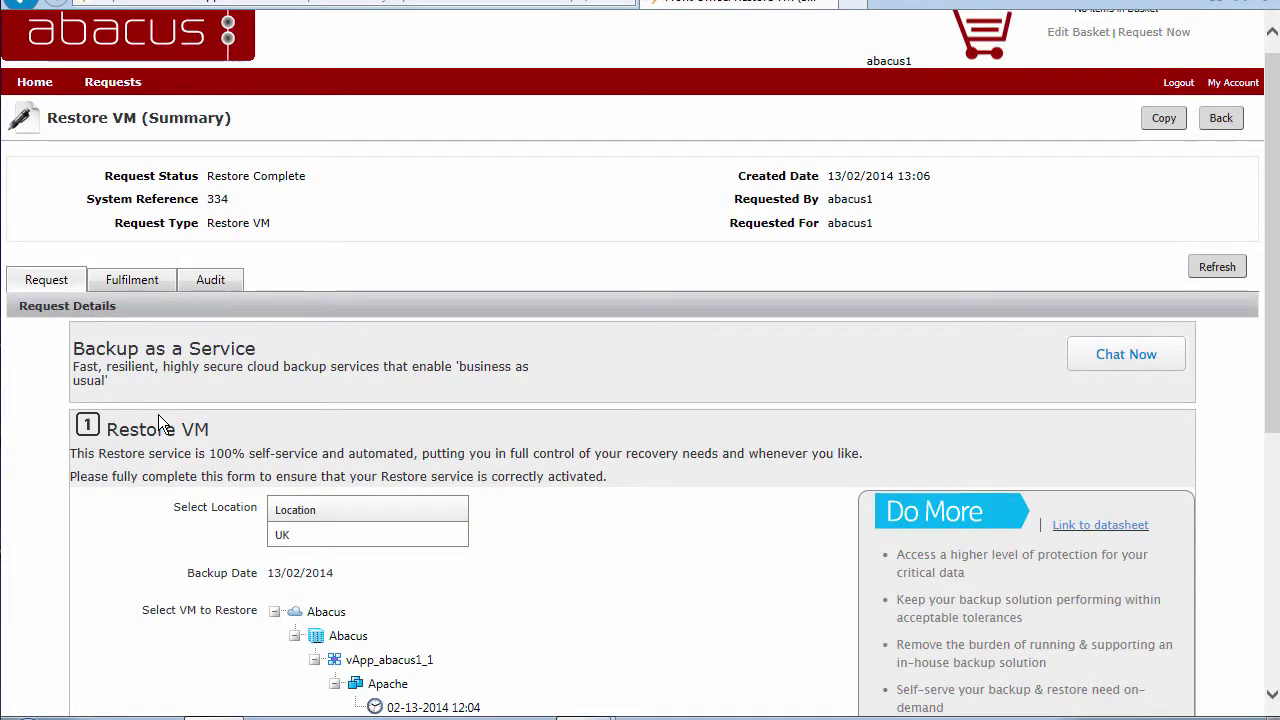
pyautogui.click(131, 283)
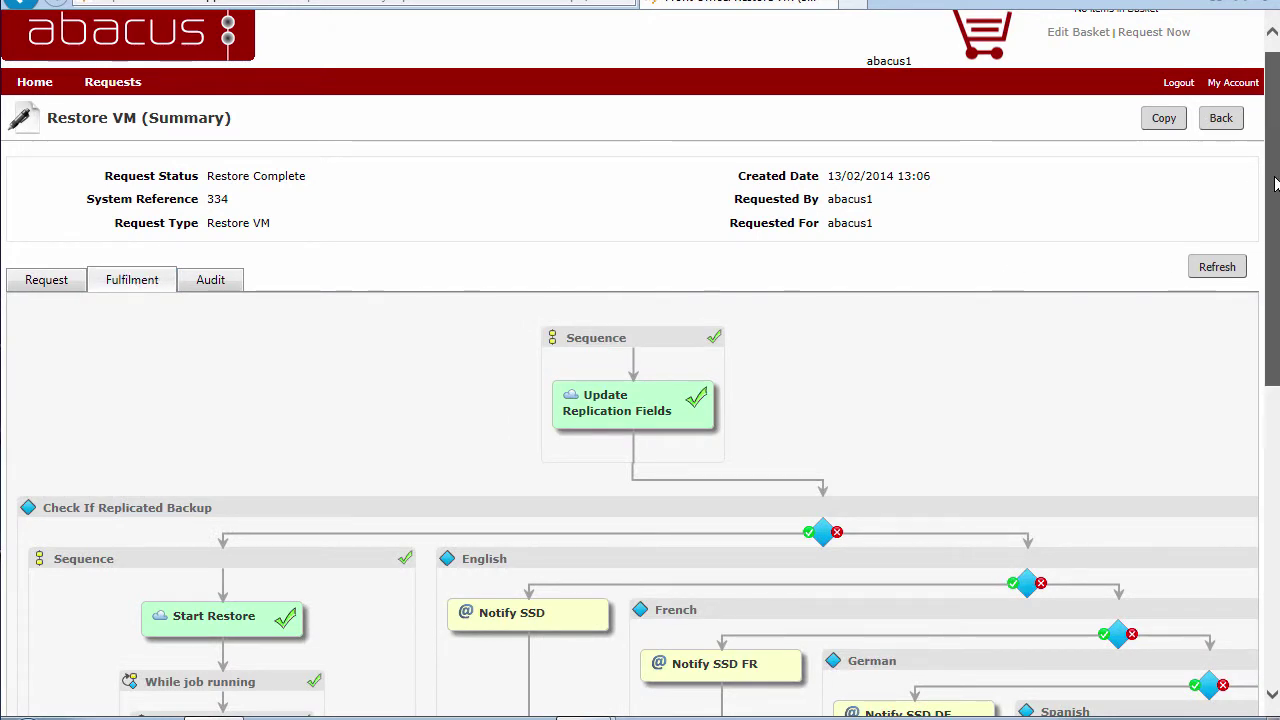
pyautogui.moveTo(1275, 183); pyautogui.dragTo(1276, 352)
pyautogui.moveTo(1276, 372); pyautogui.dragTo(1276, 478)
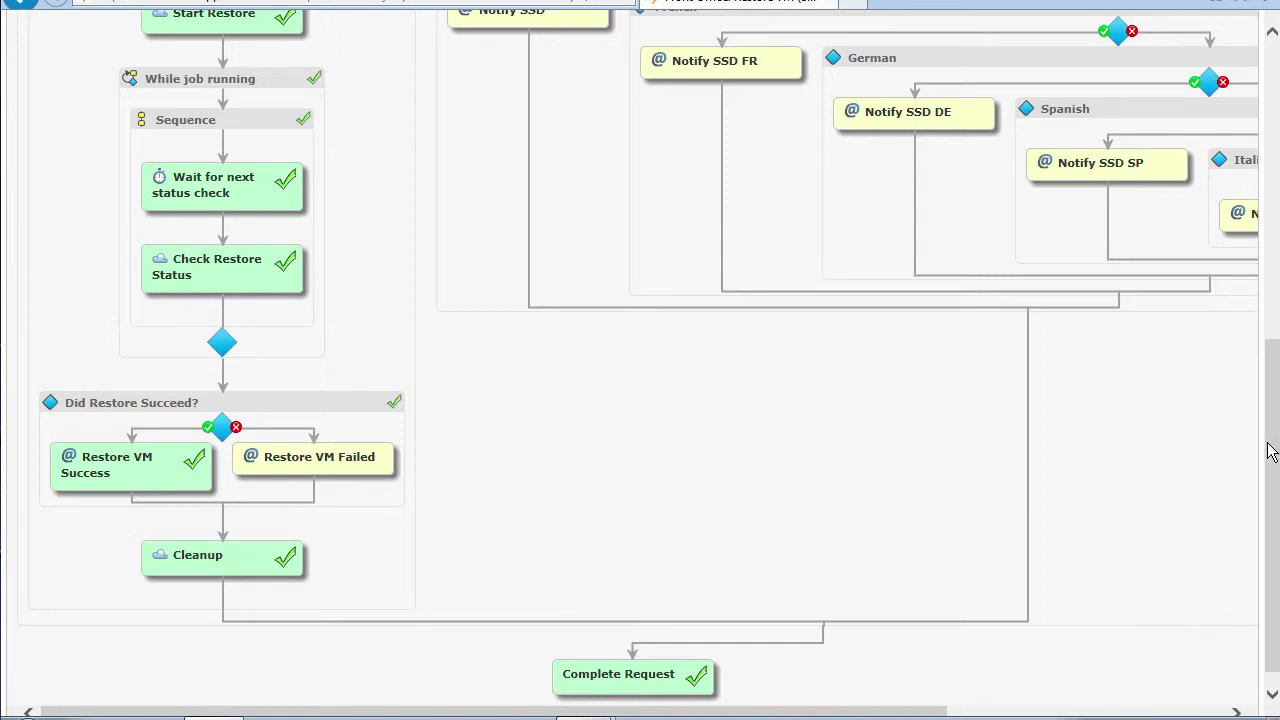
pyautogui.moveTo(1270, 452); pyautogui.dragTo(1276, 143)
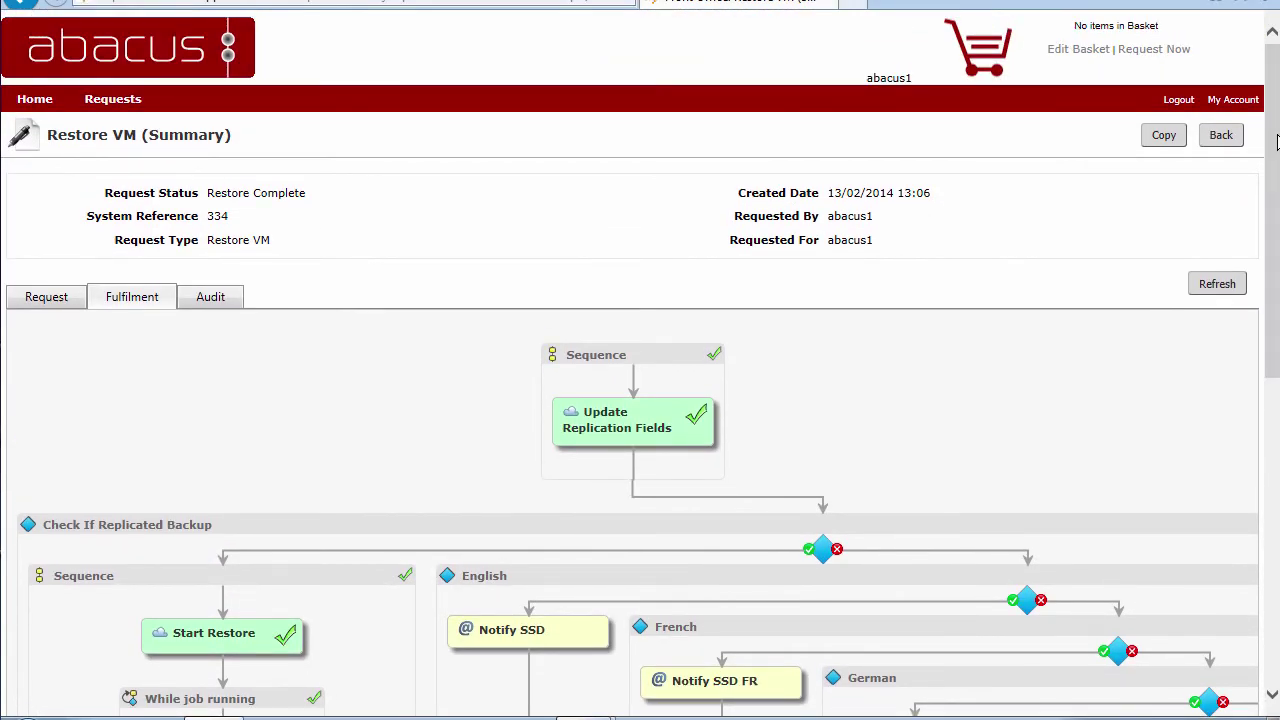